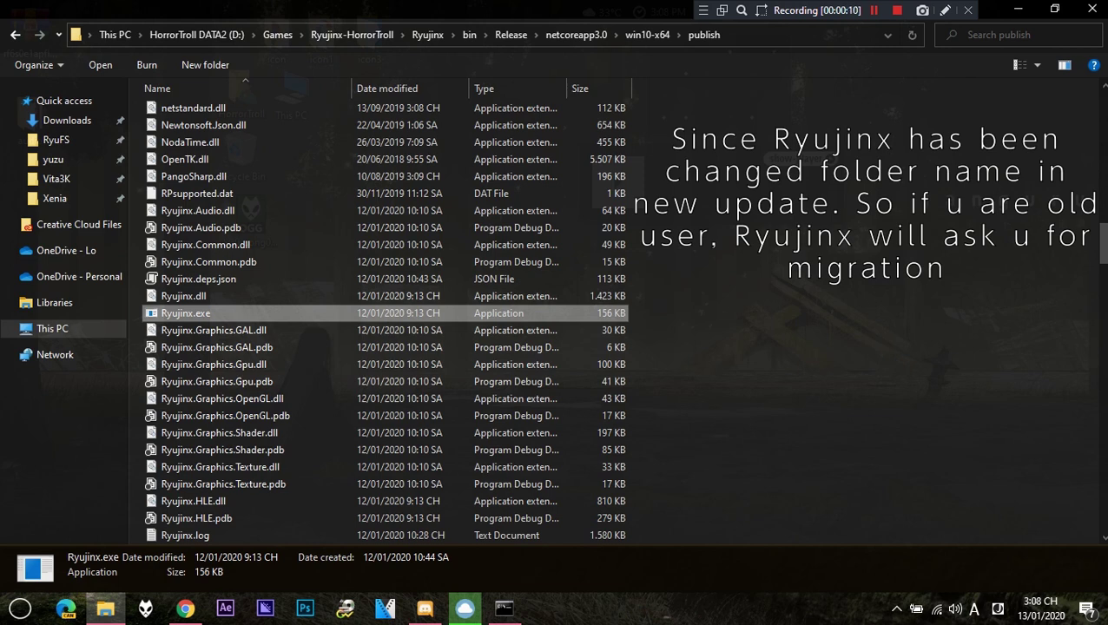
- Launch Ryujinx.exe, decline the data migration and close the Ryujinx console
key("Return")
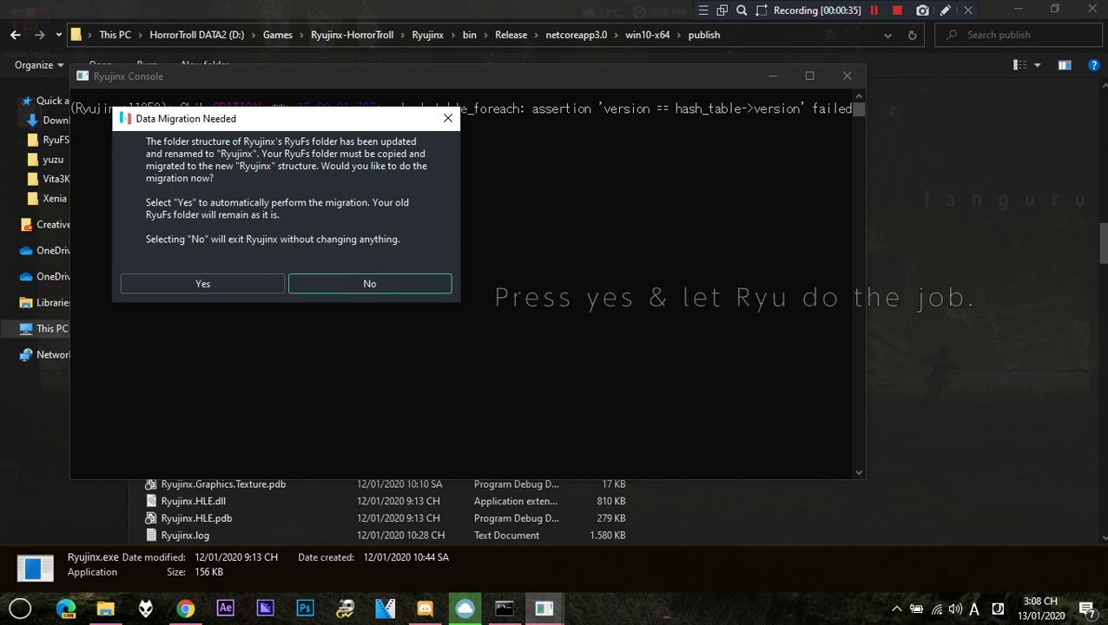
left_click(369, 284)
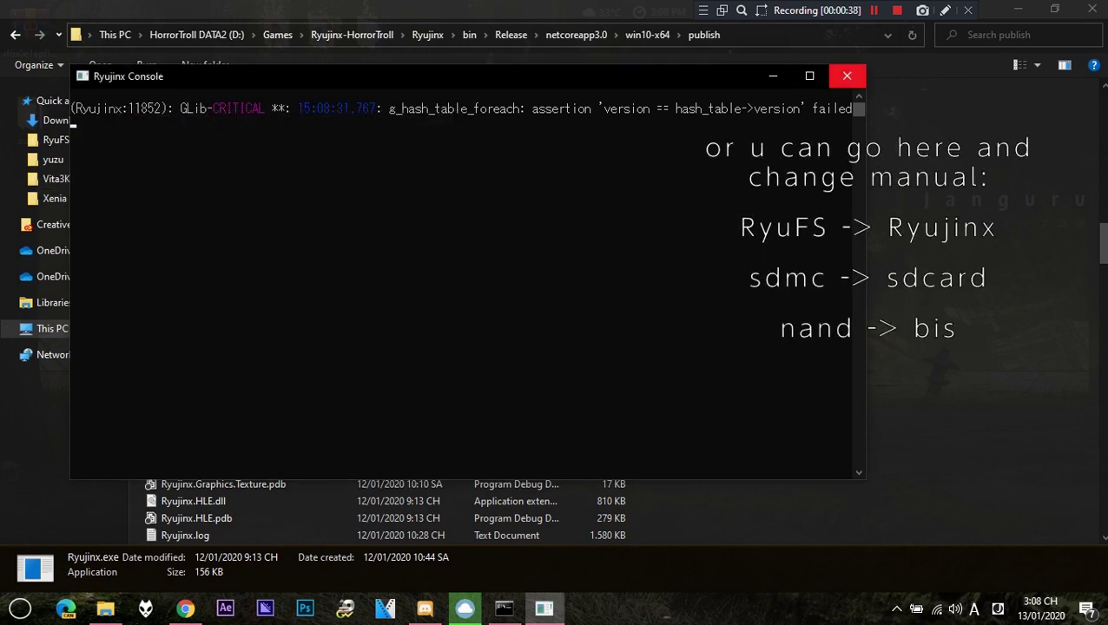
left_click(847, 76)
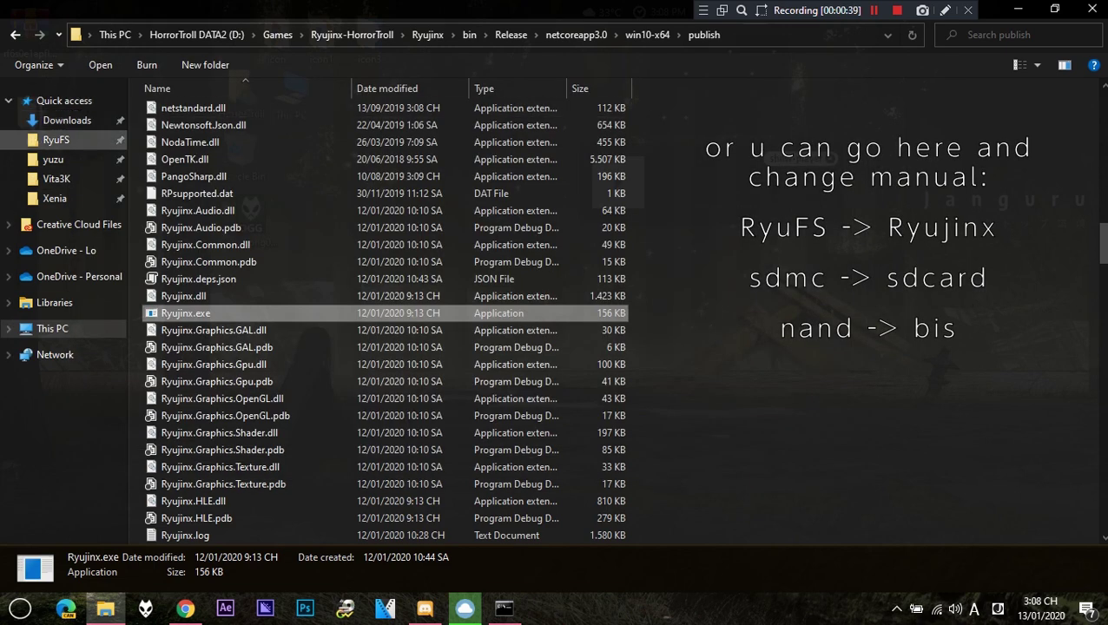
- Rename the RyuFS folder in AppData\Roaming to Ryujinx
left_click(55, 139)
left_click(240, 34)
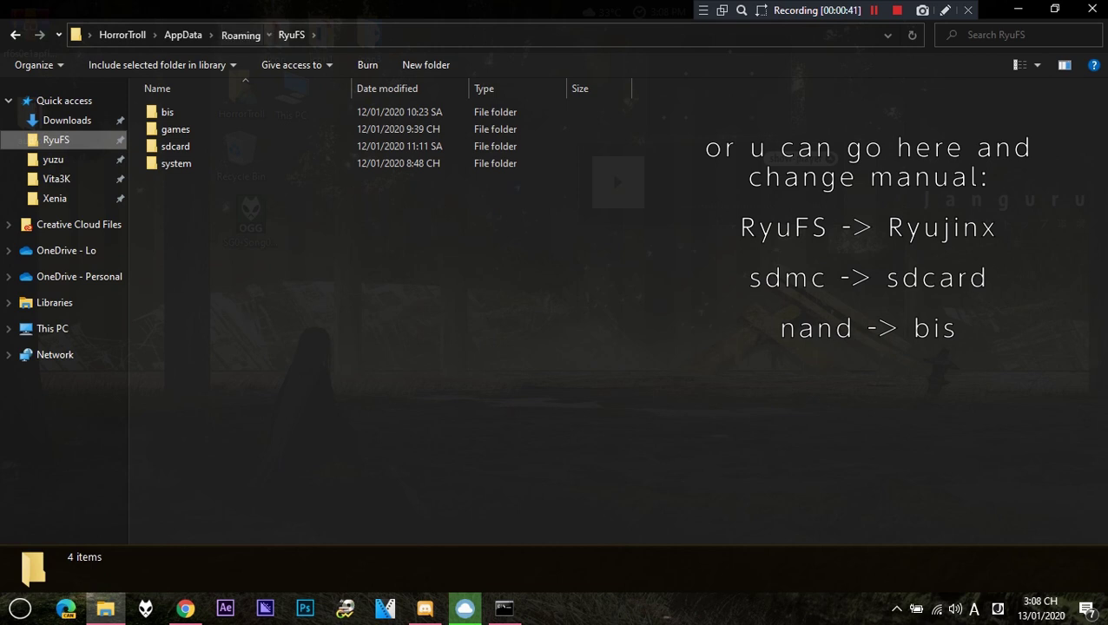
key("alt+Up")
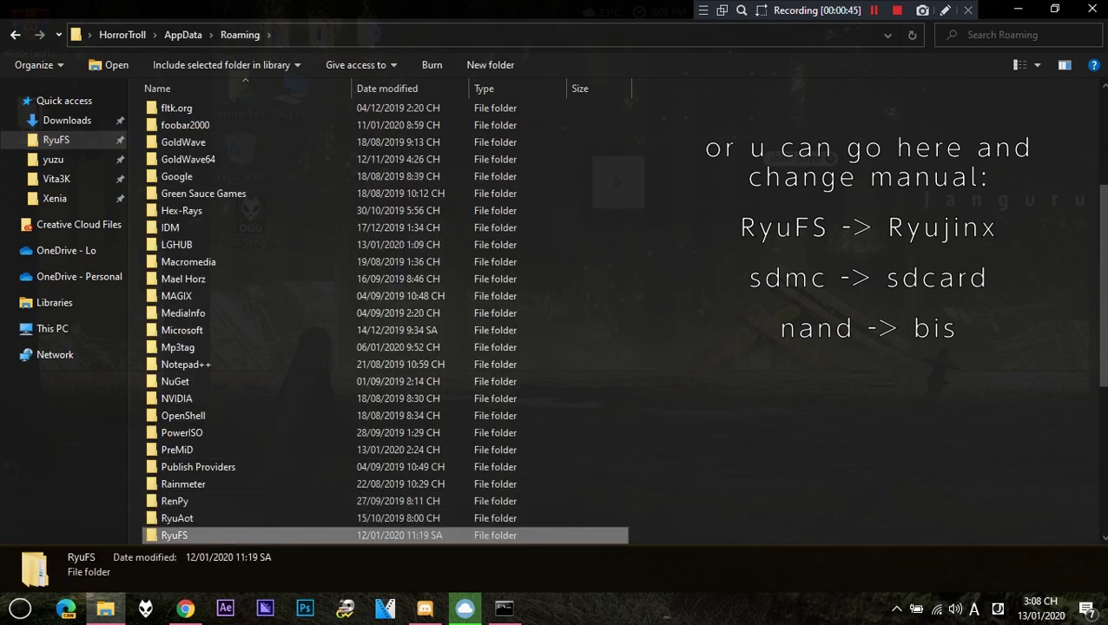
key("F2")
left_click_drag(189, 534, 177, 534)
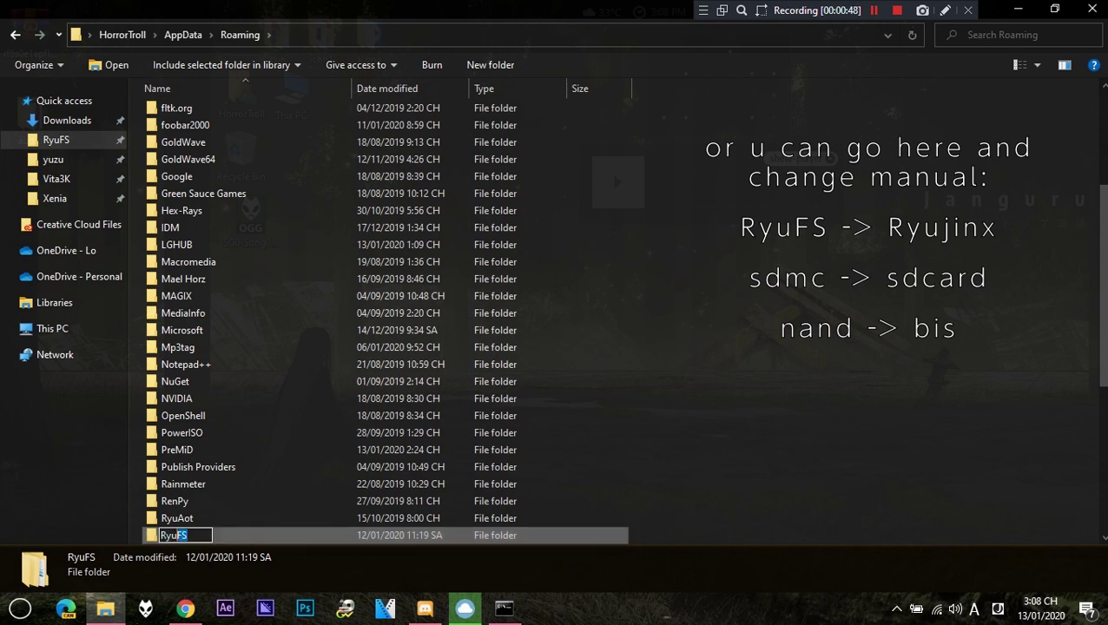
type("jinx")
key("Return")
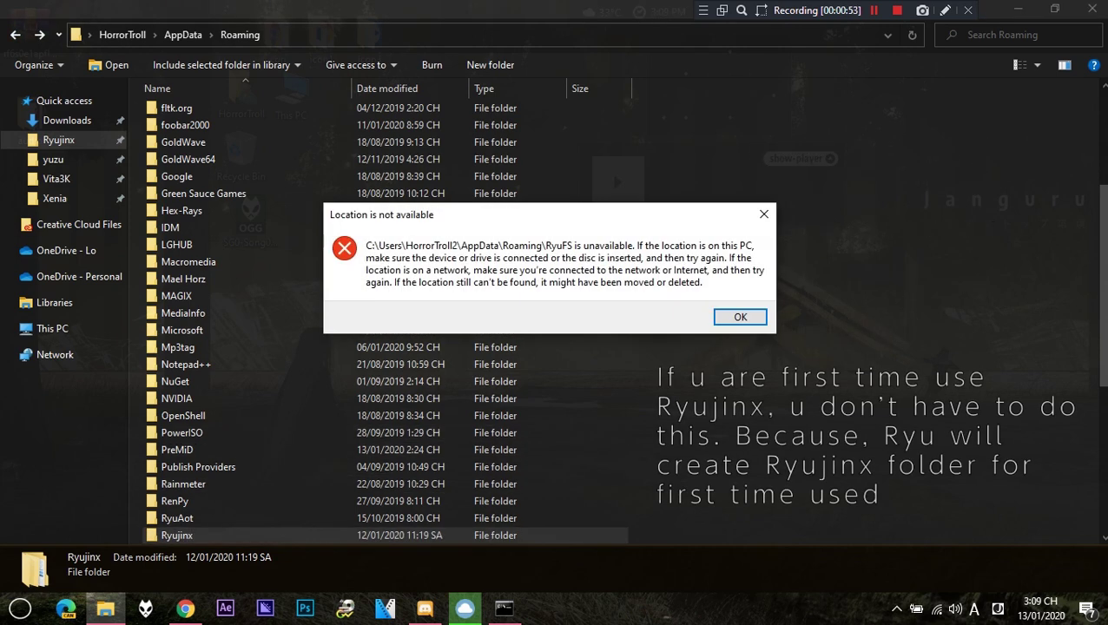
key("Return")
- Return to the publish folder and launch Ryujinx.exe
left_click(58, 35)
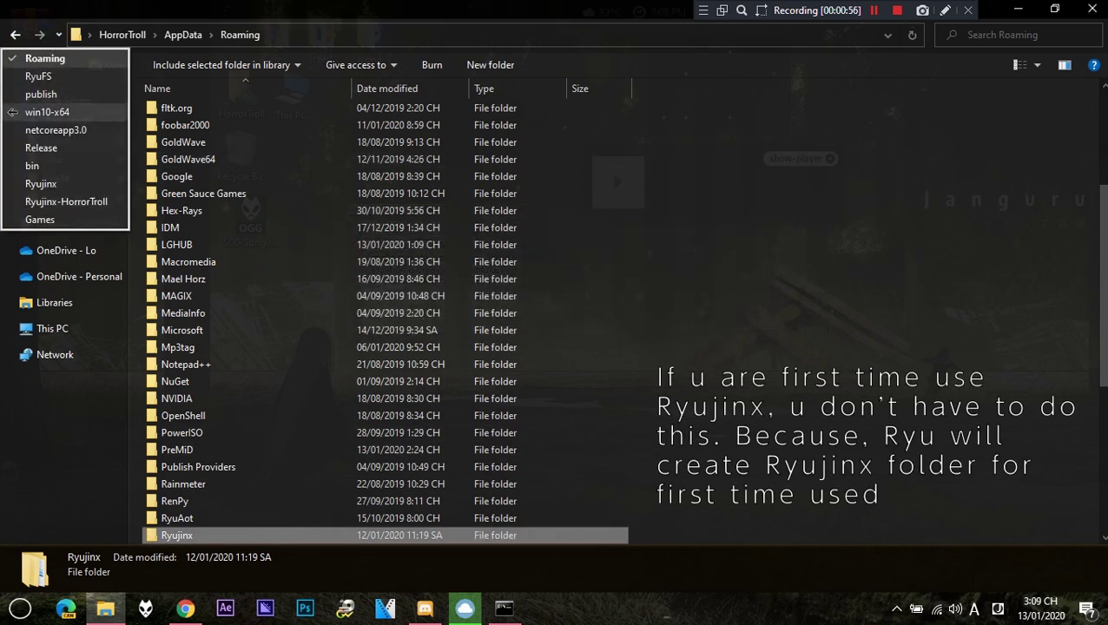
left_click(46, 94)
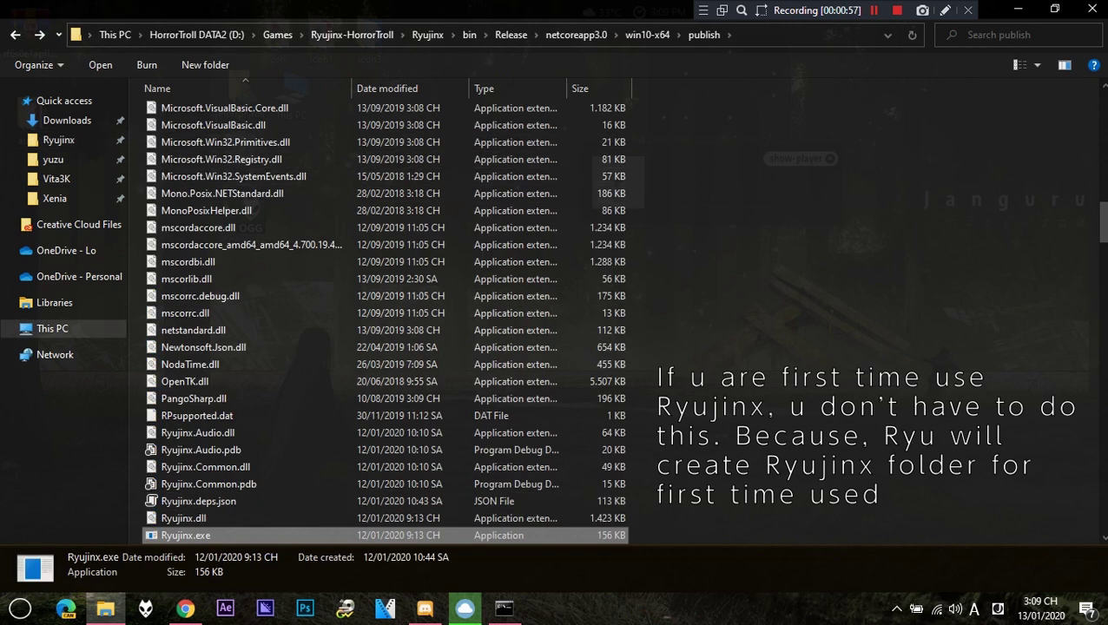
double_click(184, 535)
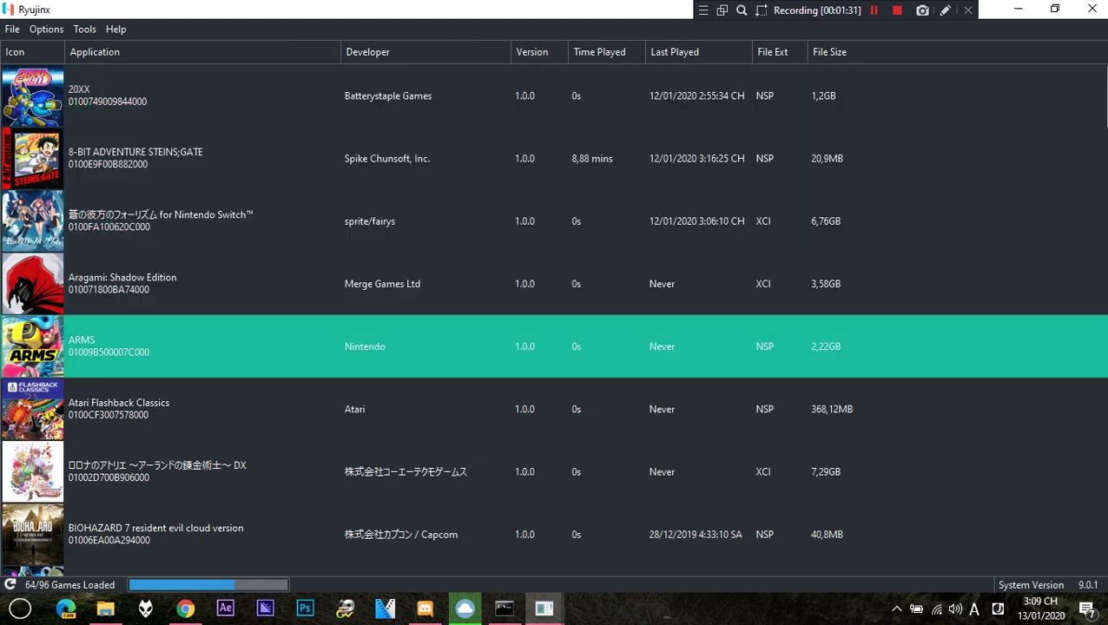
key("alt+Tab")
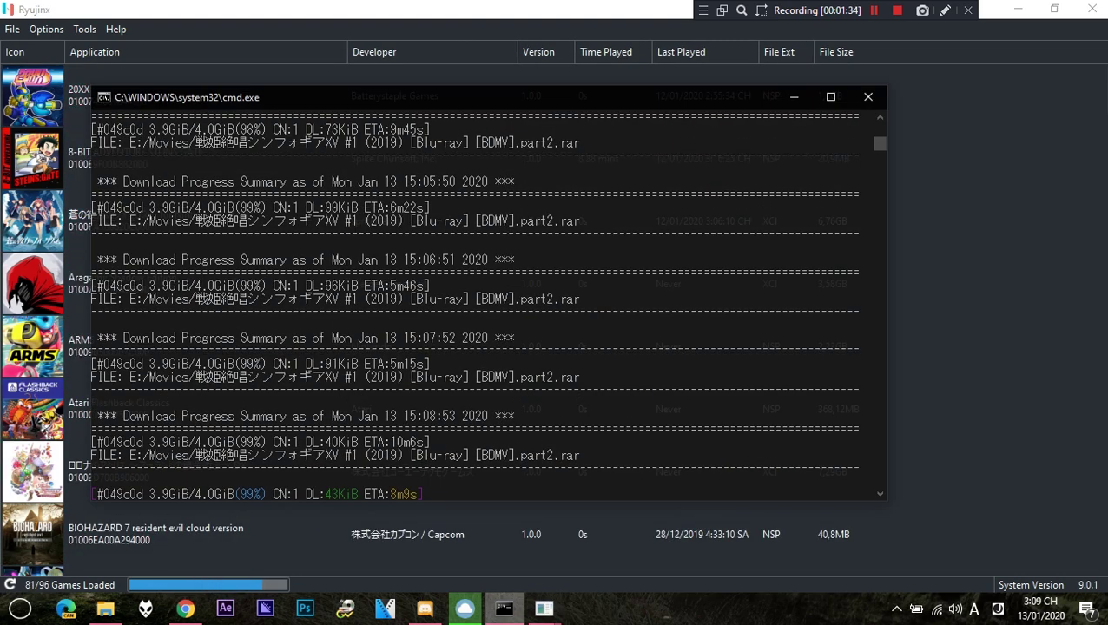
key("alt+Tab")
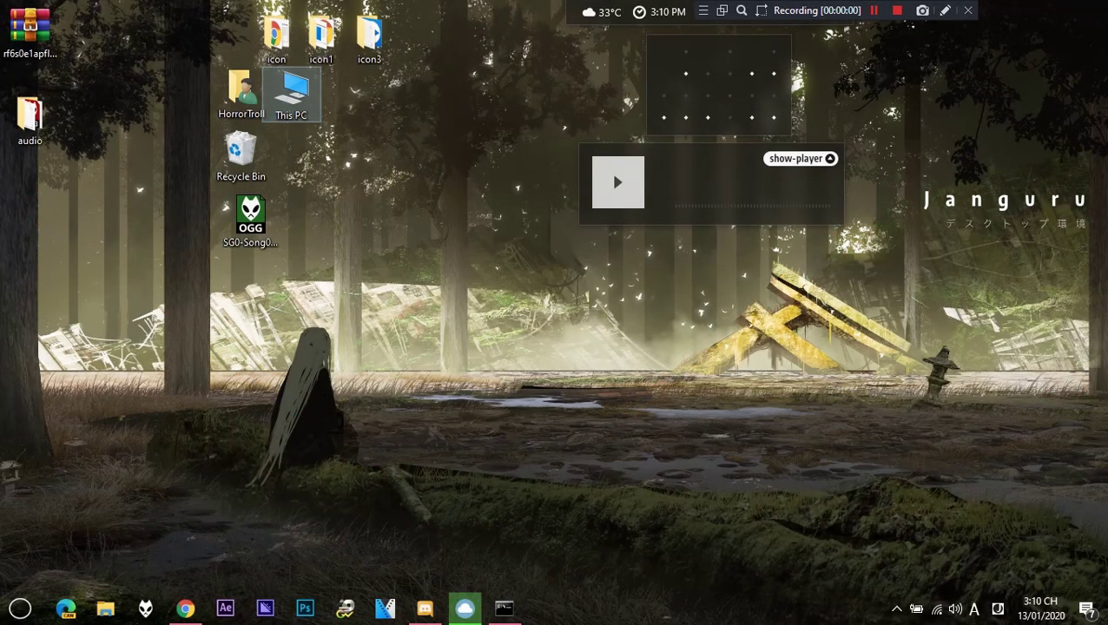
- Examine the system folder inside AppData\Roaming\Ryujinx, including the font files in its fonts subfolder
key("super+e")
left_click(58, 140)
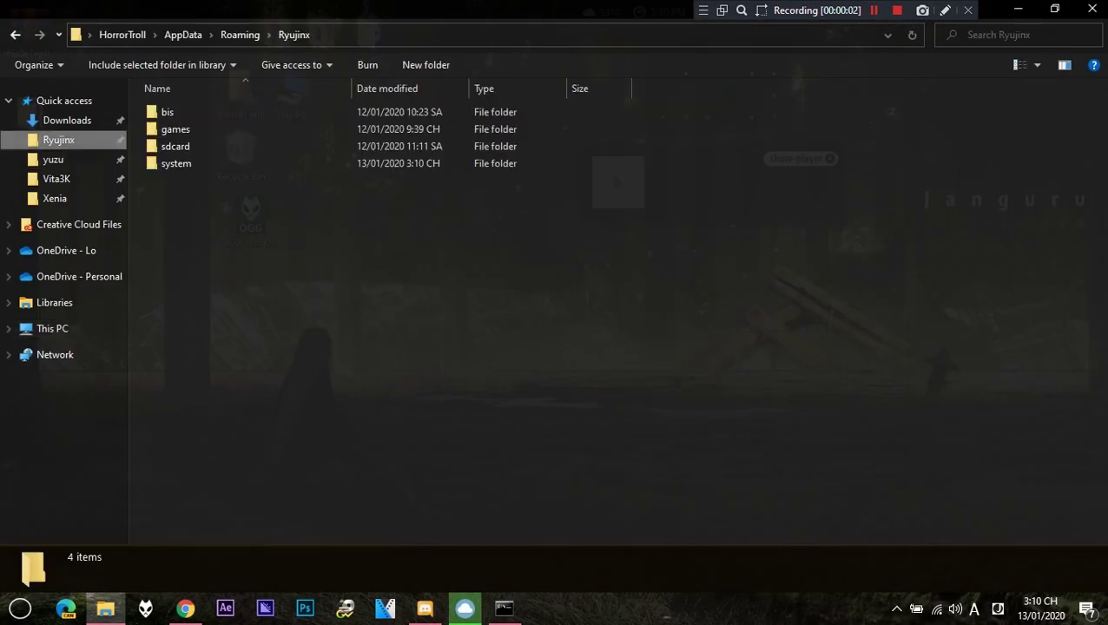
left_click(373, 35)
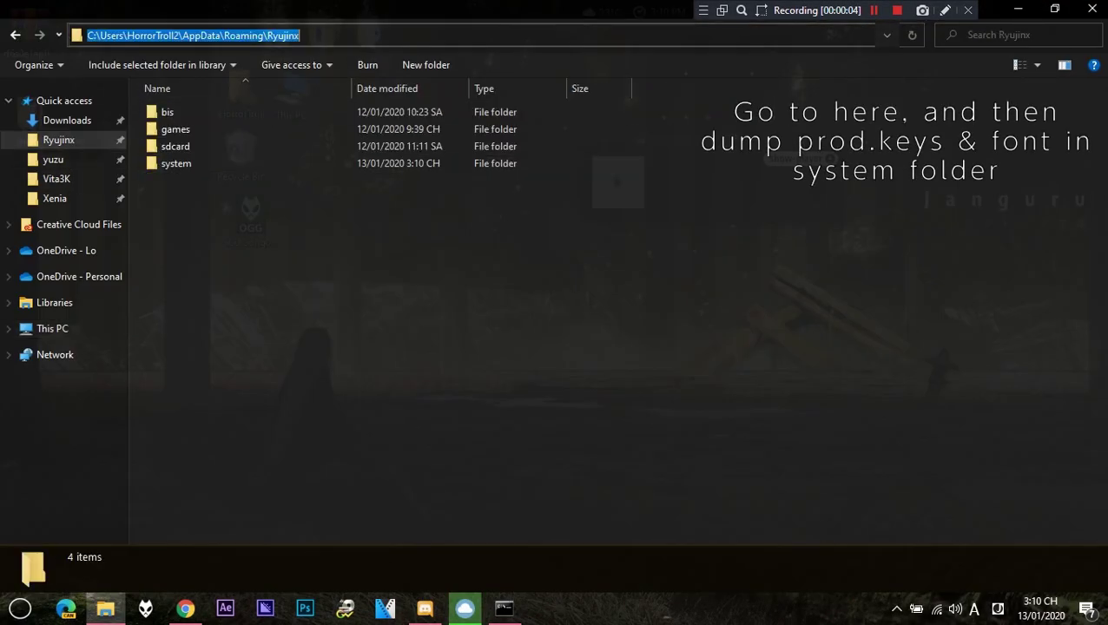
left_click(300, 35)
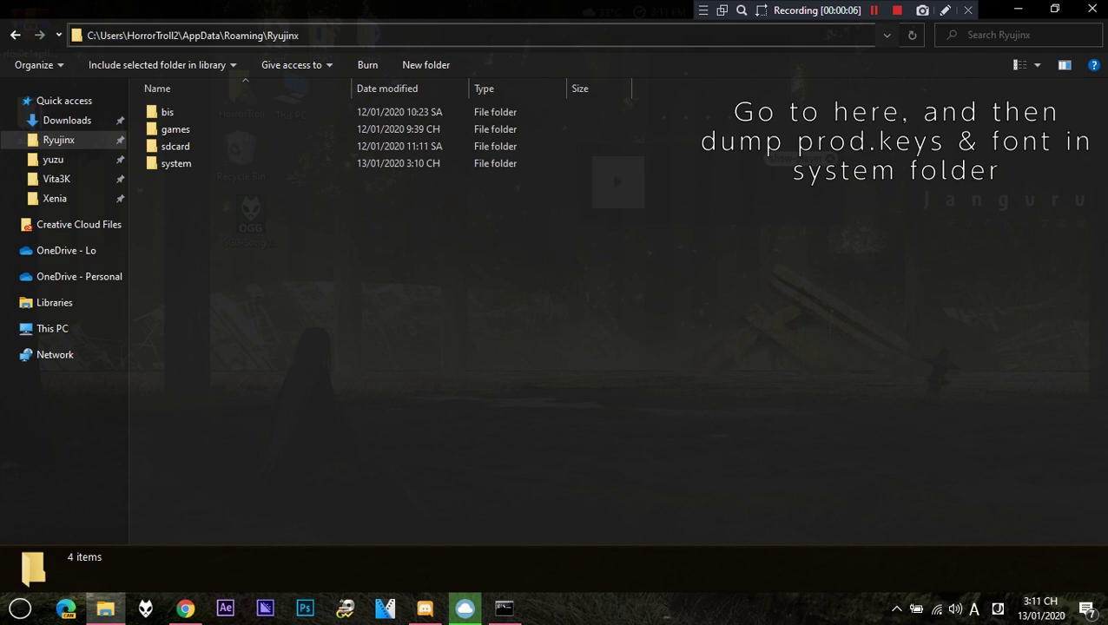
left_click(610, 164)
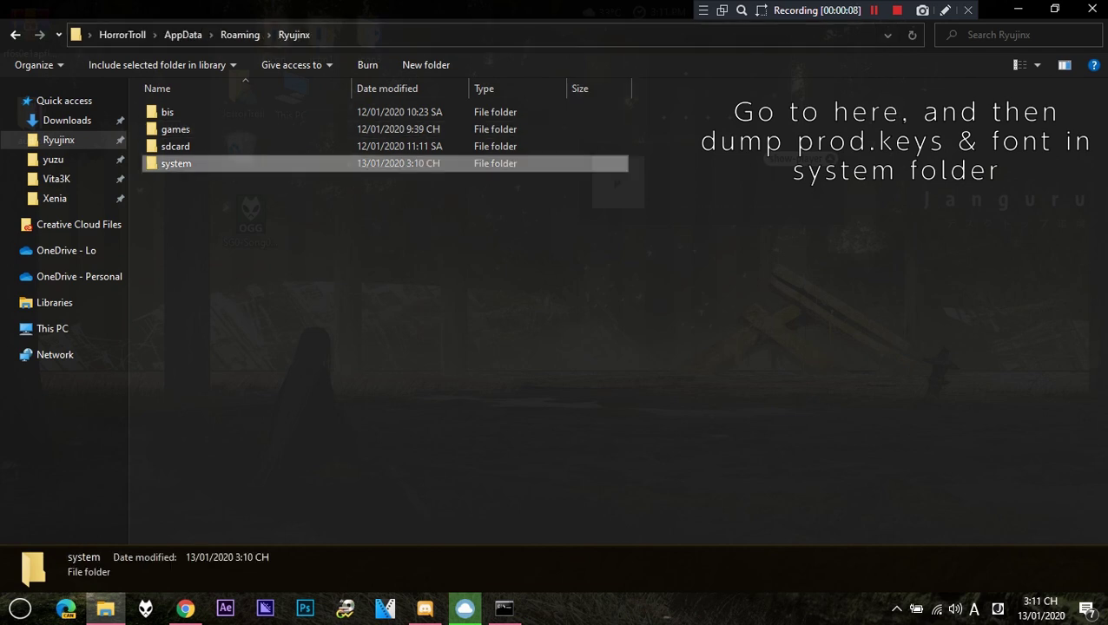
key("Return")
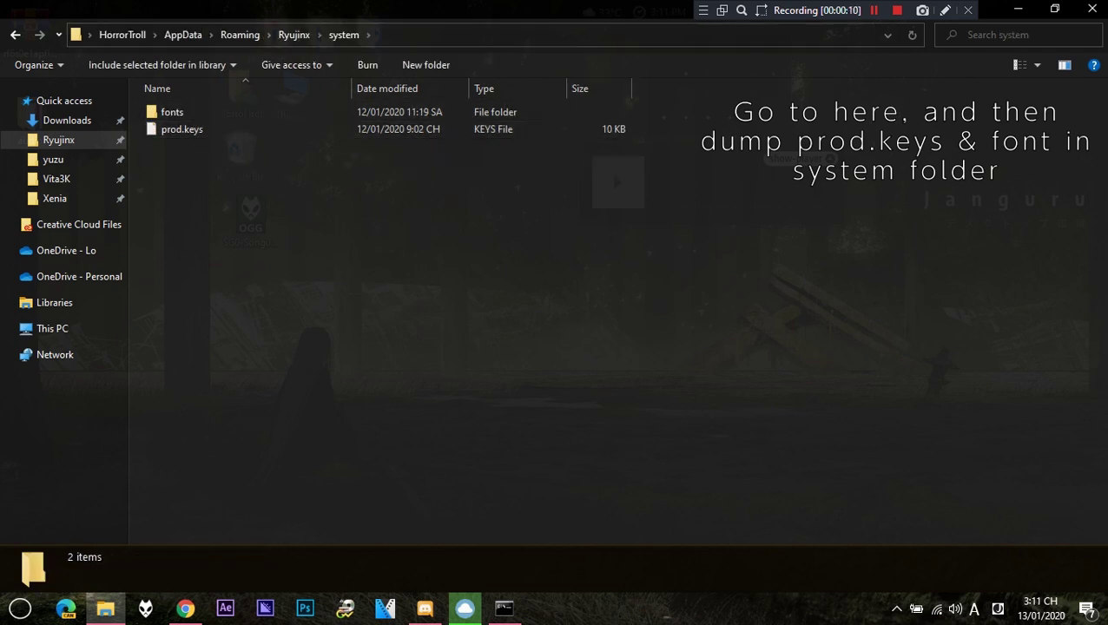
left_click(172, 112)
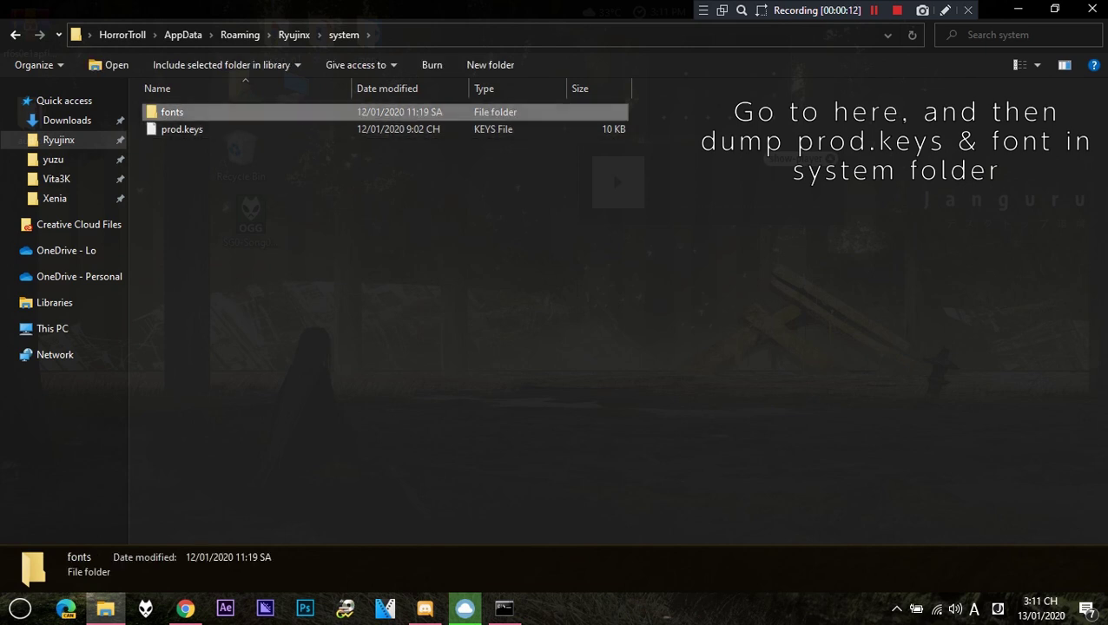
key("Return")
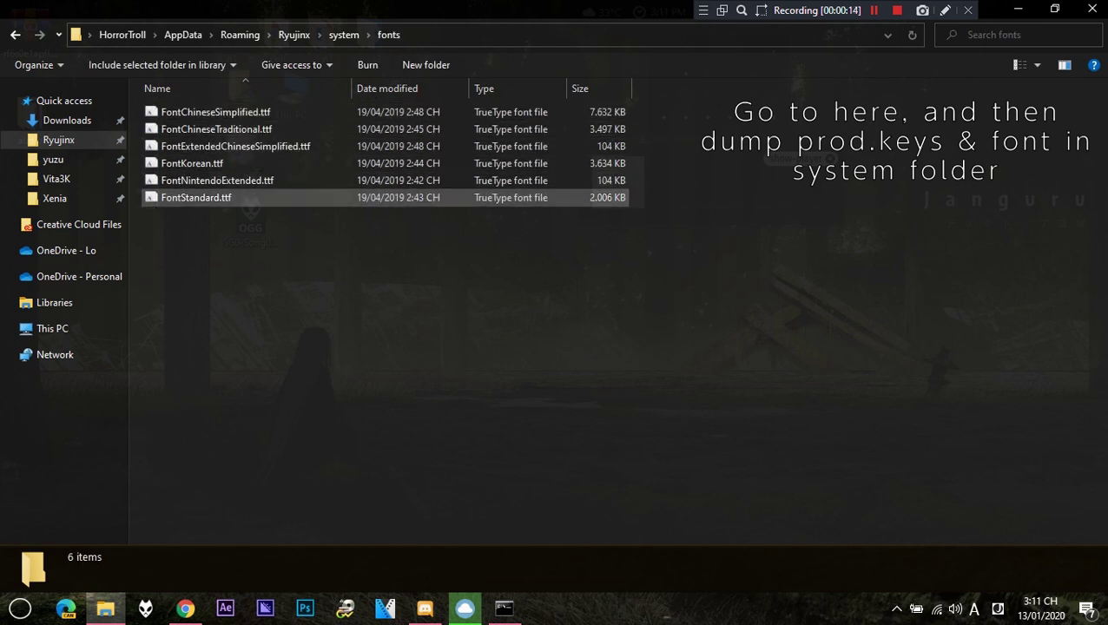
left_click(344, 34)
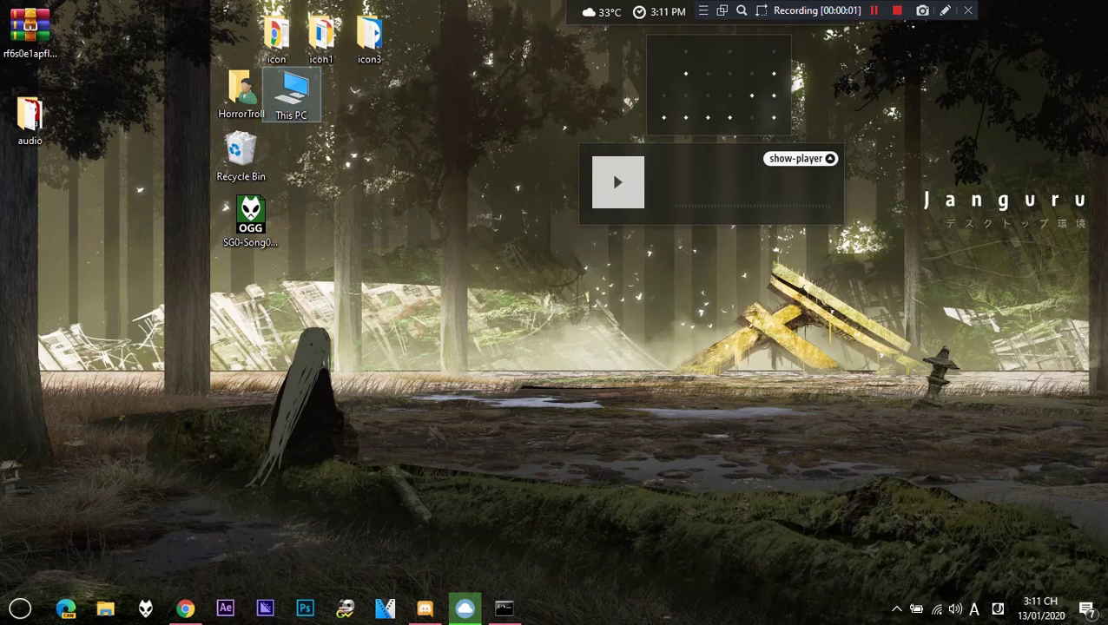
- Open the Ryujinx data folder in AppData\Roaming and check its full path
double_click(291, 94)
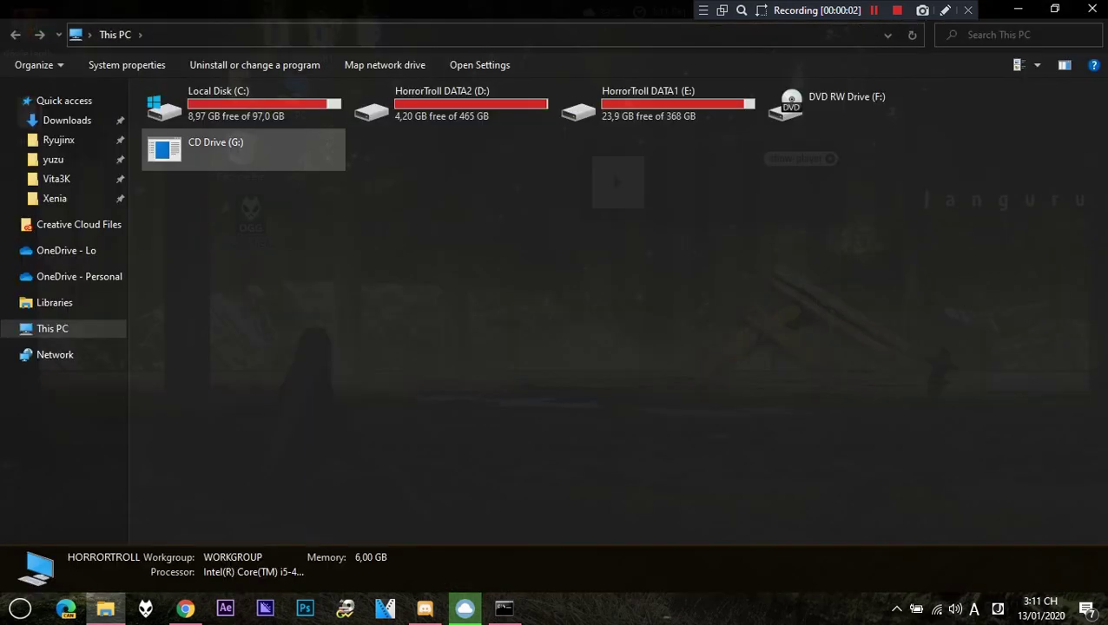
left_click(59, 140)
left_click(347, 35)
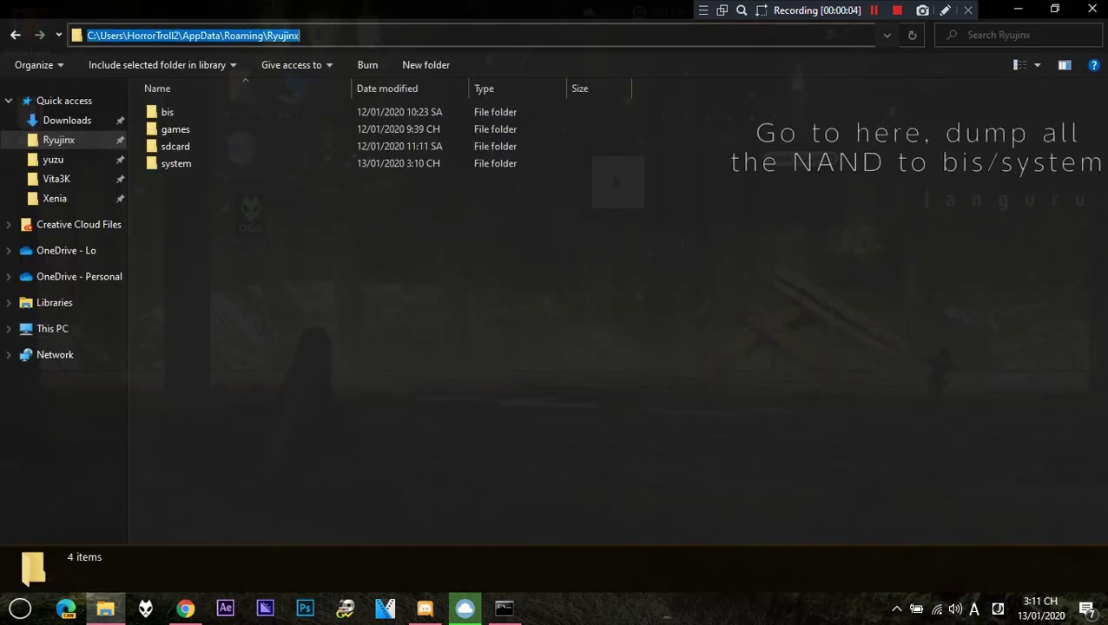
left_click(300, 35)
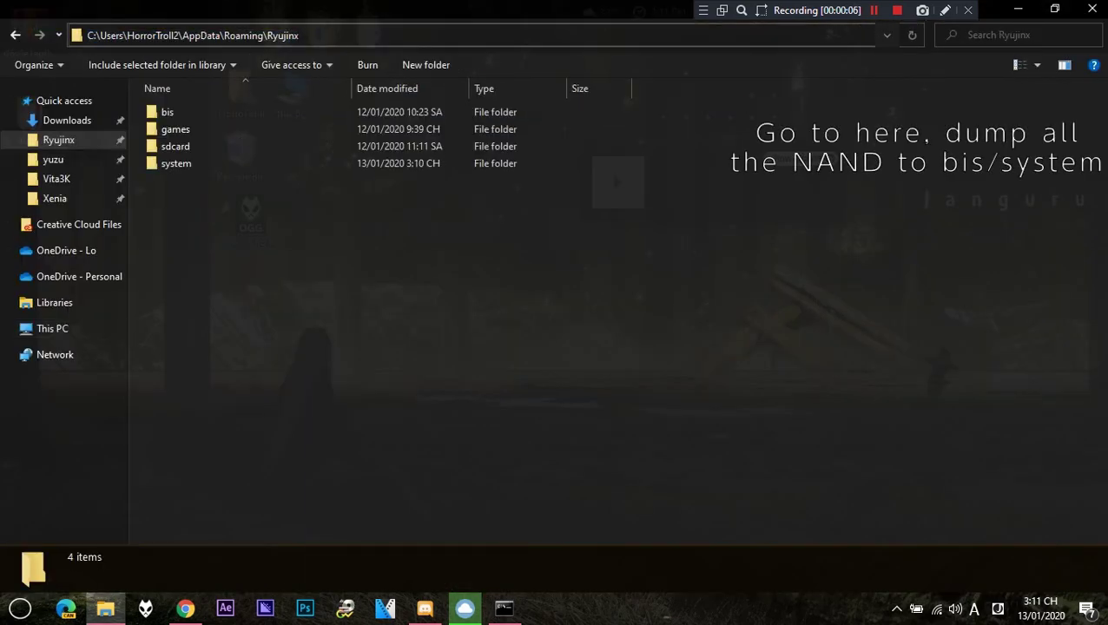
key("Escape")
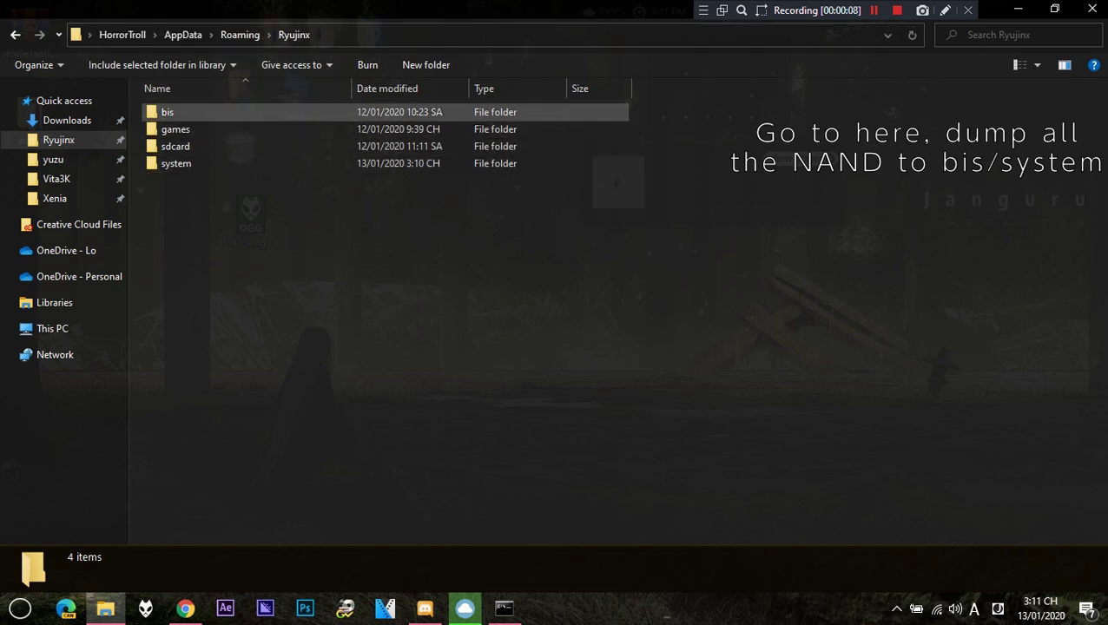
- Open bis\system\Contents\registered and look through the dumped NAND .nca folders
double_click(174, 112)
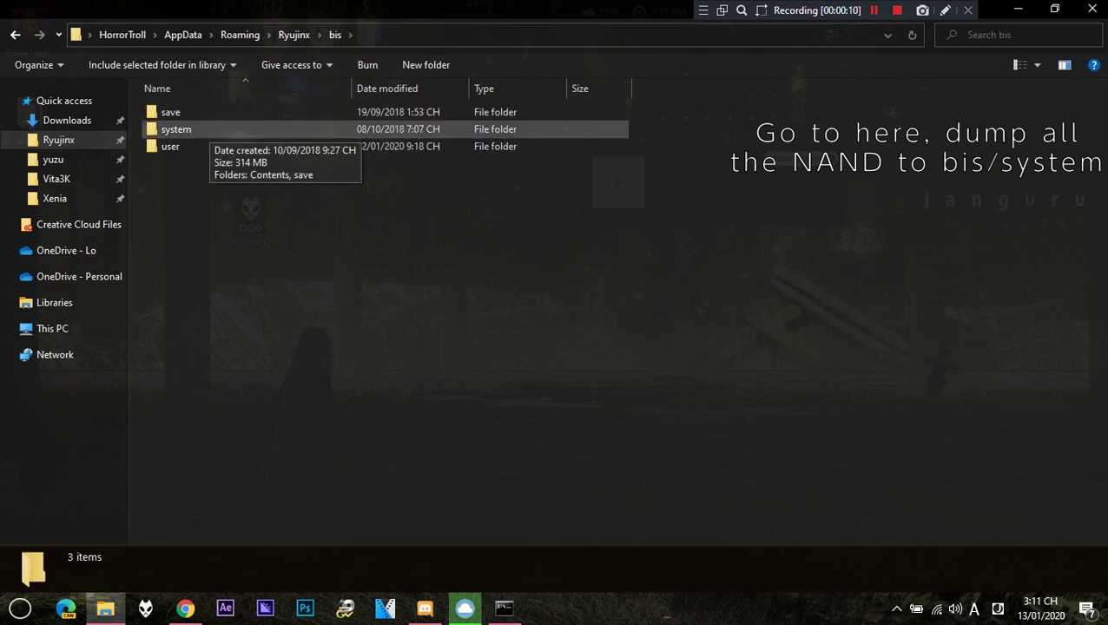
left_click(182, 129)
double_click(183, 130)
key("Down")
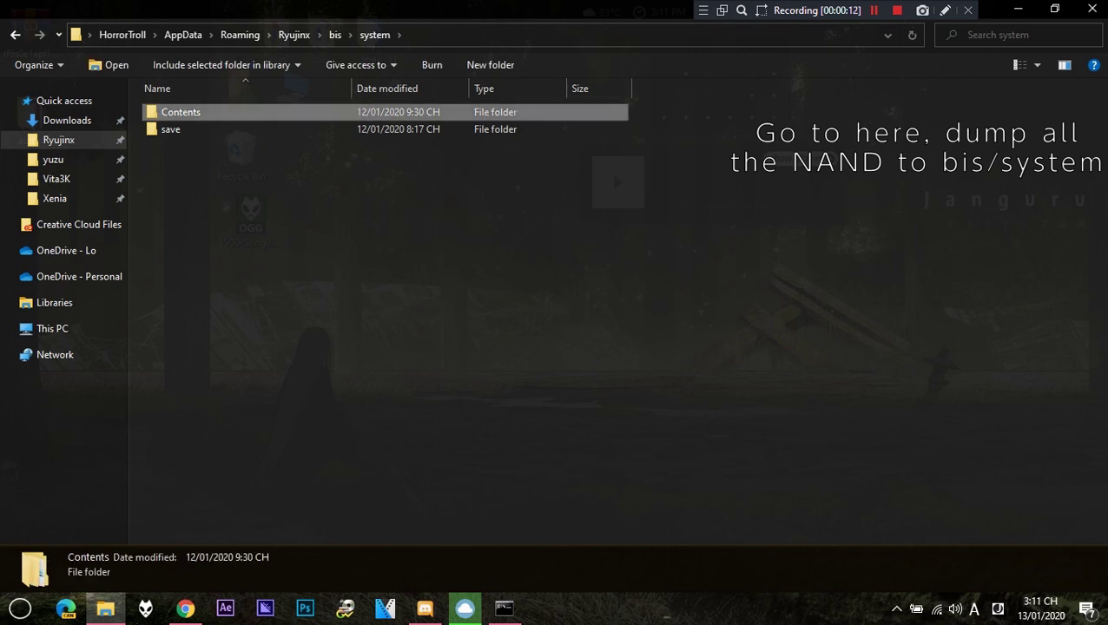
key("Return")
key("Down")
key("Return")
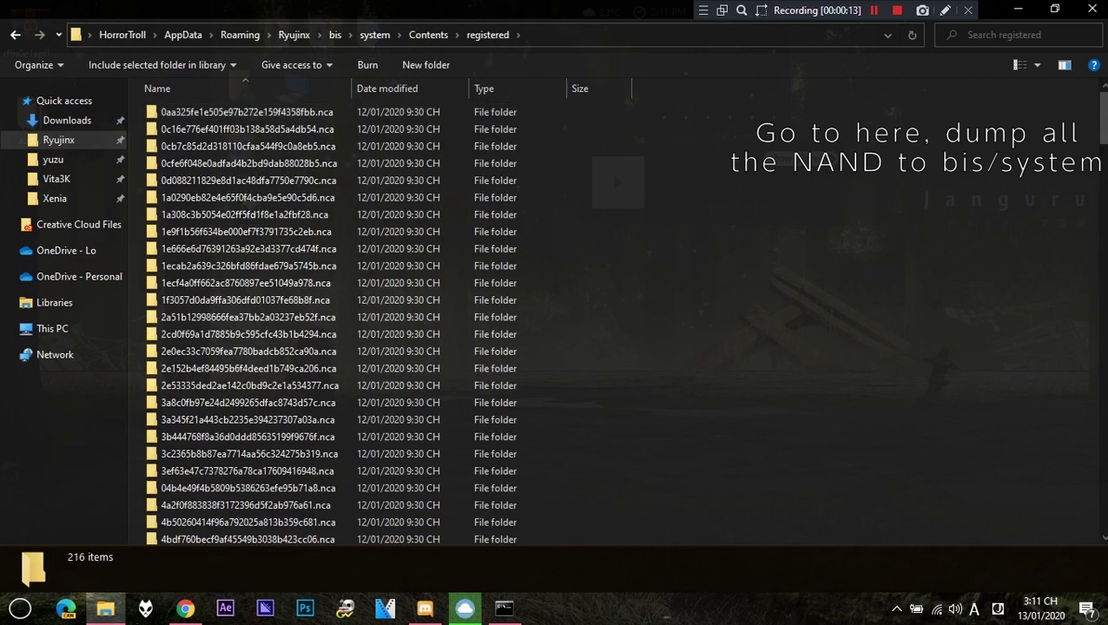
scroll(1020, 169, "down", 20)
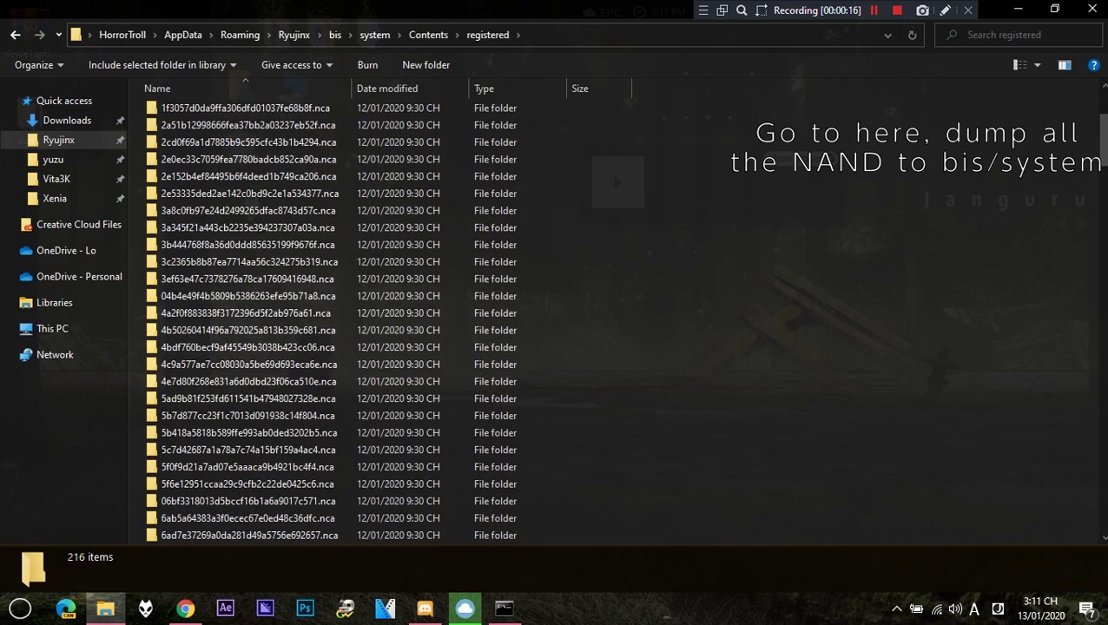
scroll(1020, 171, "down", 20)
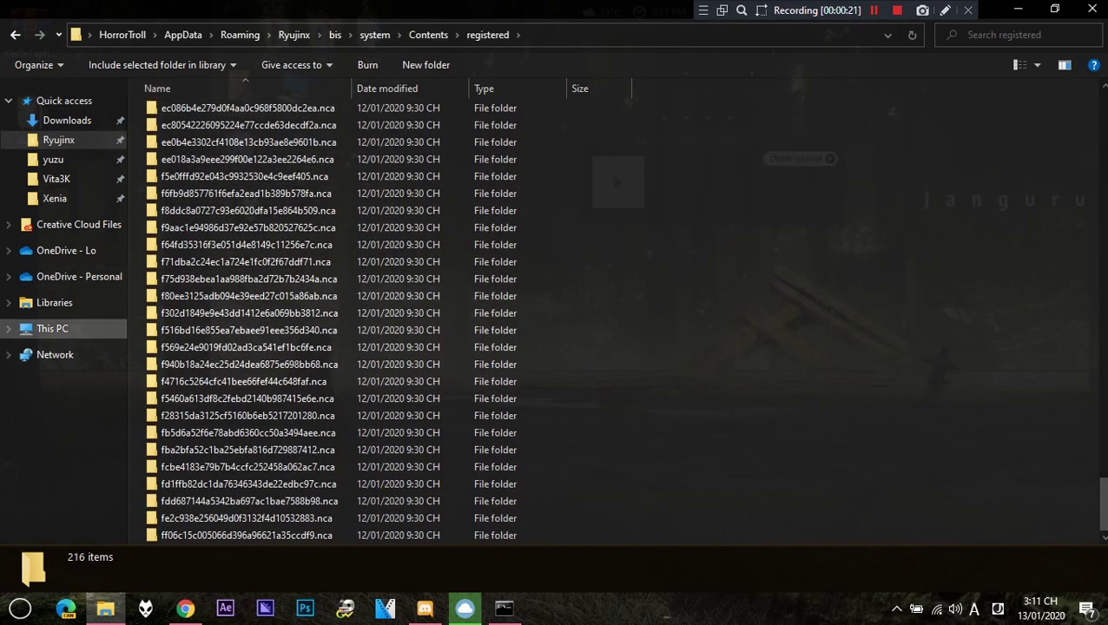
- Navigate on drive D: to the Games\Ryujinx-HorrorTroll\Ryujinx folder
left_click(52, 328)
double_click(435, 103)
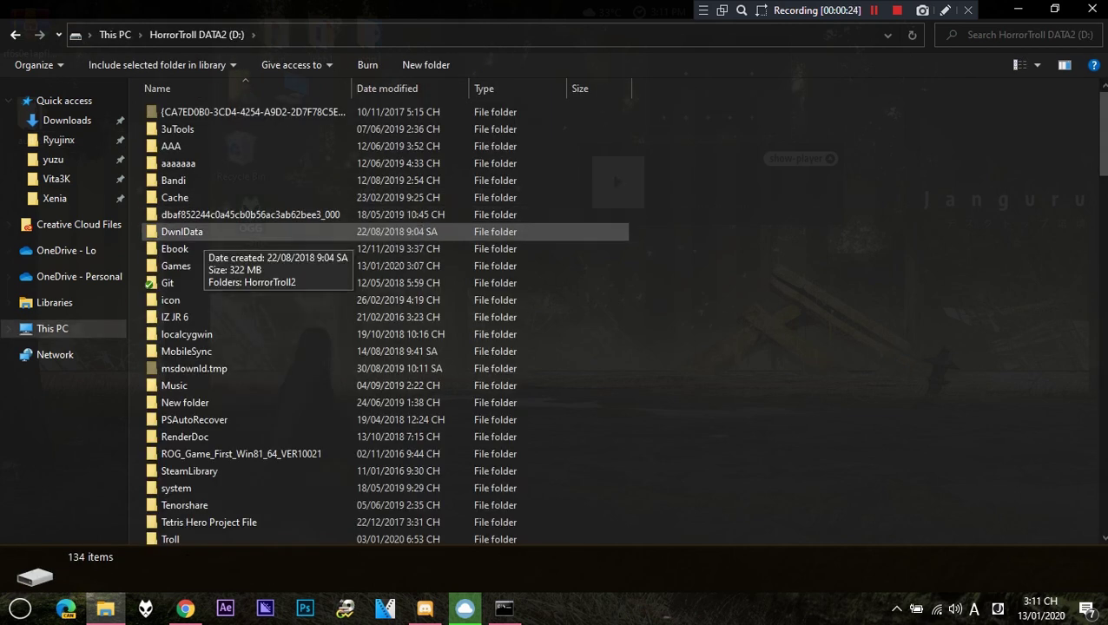
double_click(175, 266)
left_click(202, 215)
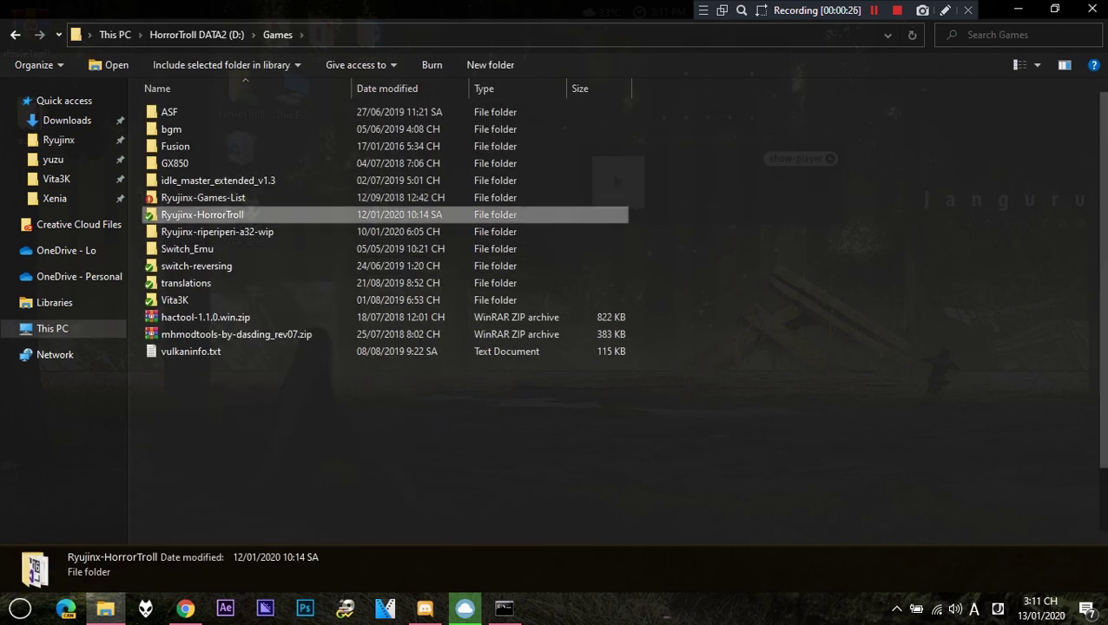
double_click(202, 214)
left_click(178, 180)
double_click(174, 197)
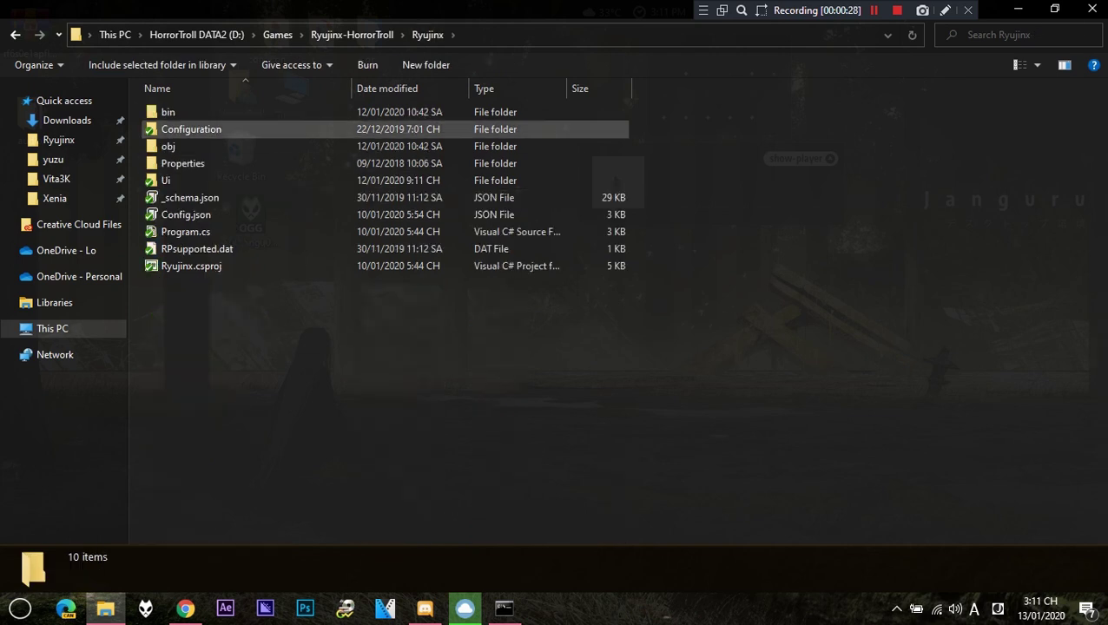
- Open the build output folder bin\Release\netcoreapp3.0\win10-x64\publish and look for Ryujinx.exe
double_click(168, 111)
left_click(178, 111)
double_click(178, 111)
left_click(191, 111)
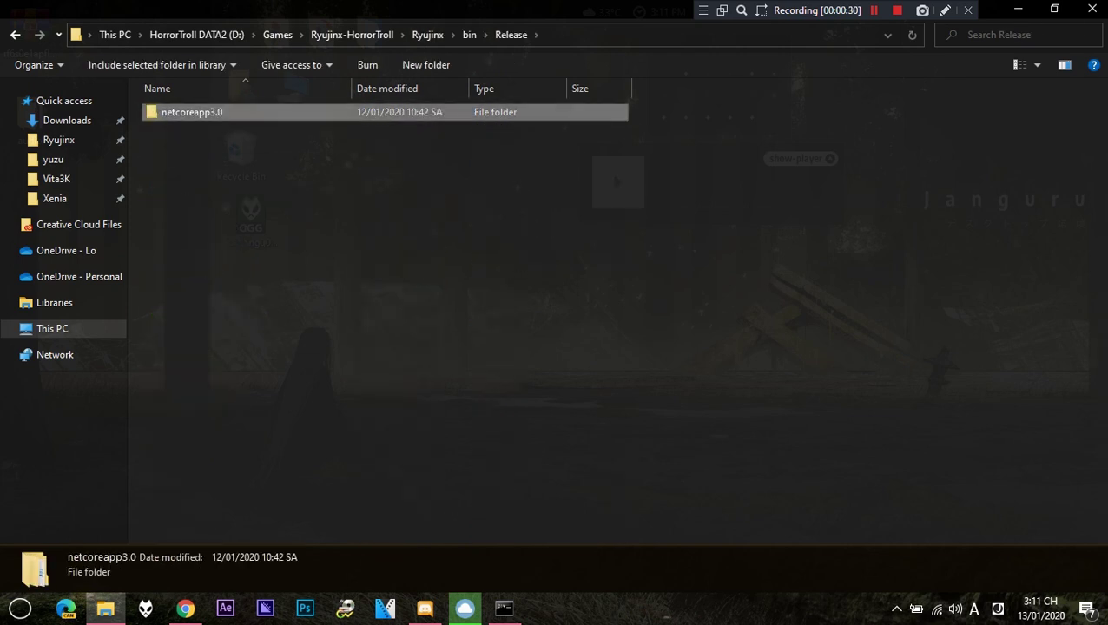
double_click(191, 111)
left_click(178, 111)
double_click(178, 111)
left_click(176, 163)
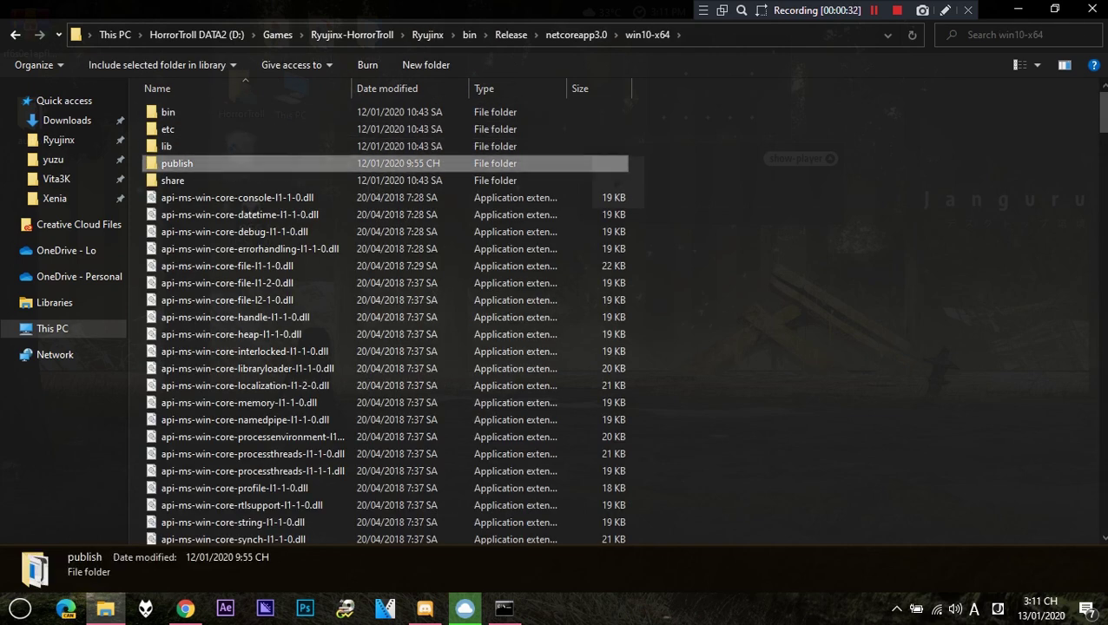
double_click(176, 164)
scroll(183, 261, "down", 20)
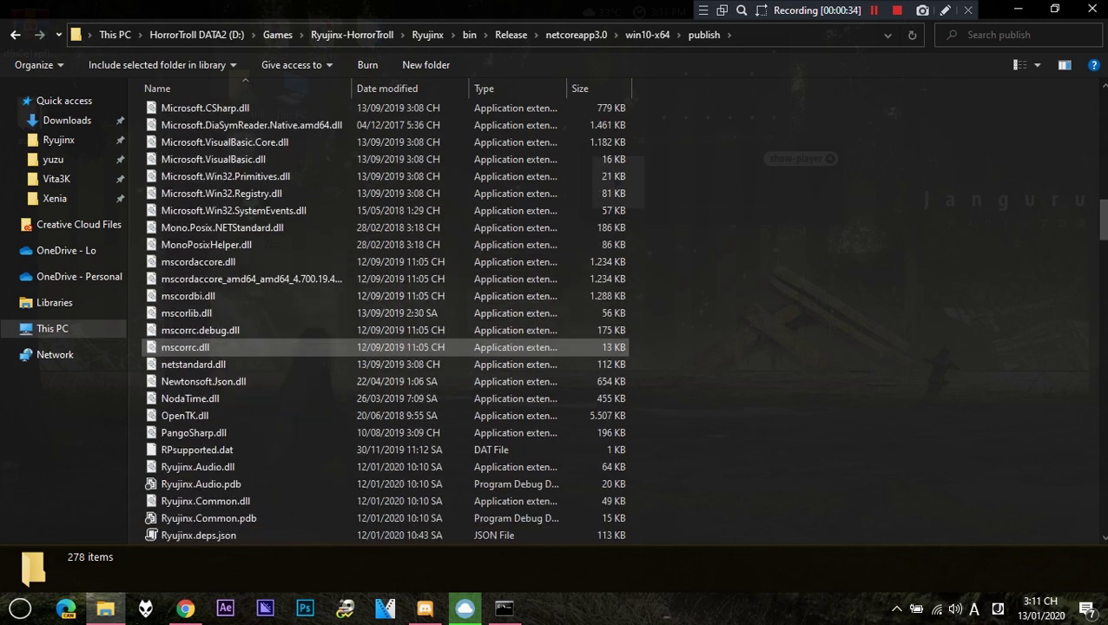
- Launch Ryujinx.exe from the publish folder and check the emulator's available tools for installation options
scroll(185, 347, "down", 5)
left_click(185, 313)
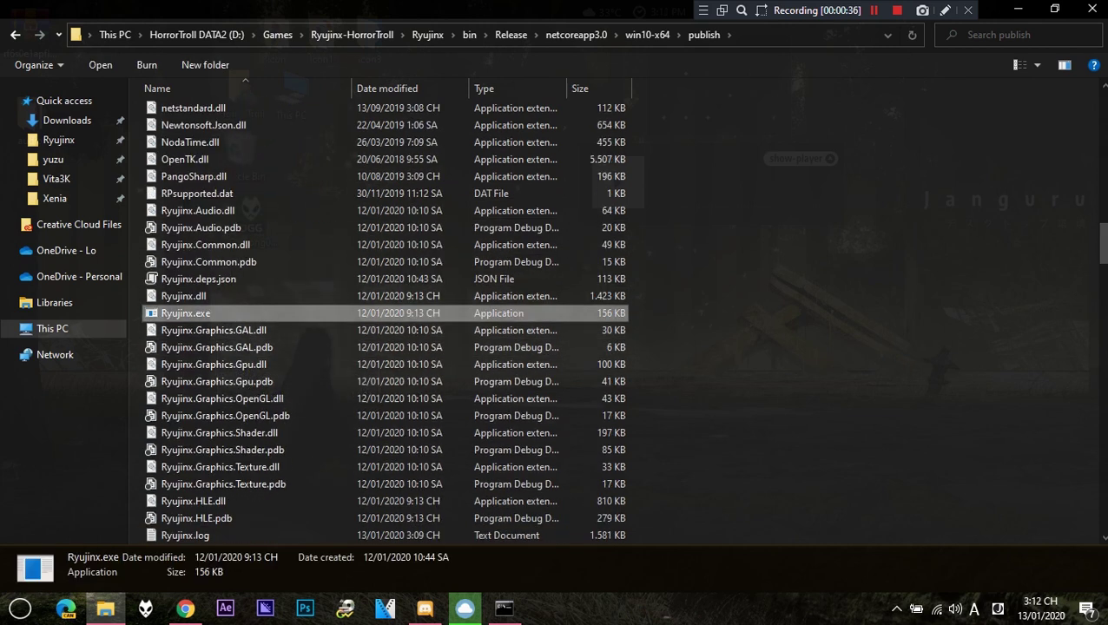
double_click(185, 312)
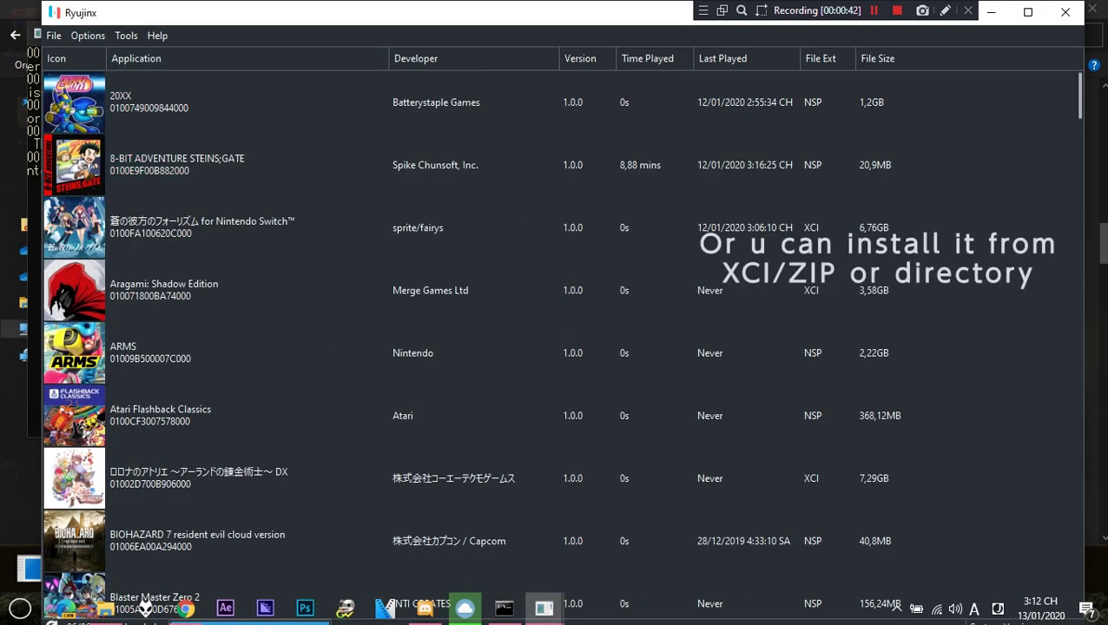
left_click(126, 36)
mouse_move(167, 55)
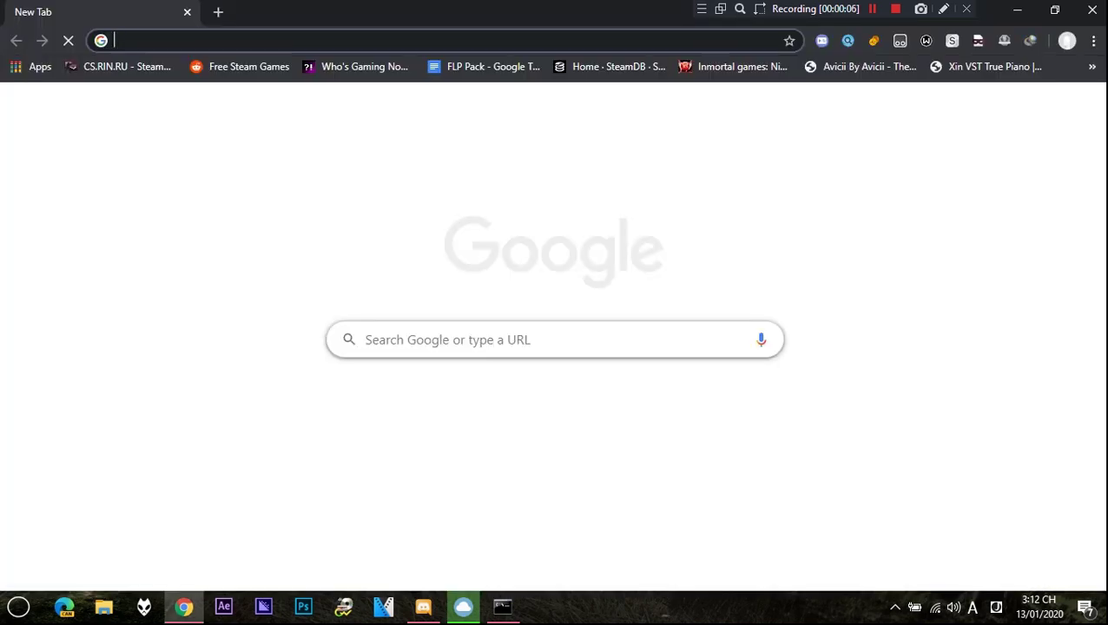
- Search Google for OpenAL in Chrome and skim the results for a download source
type("OpenAL")
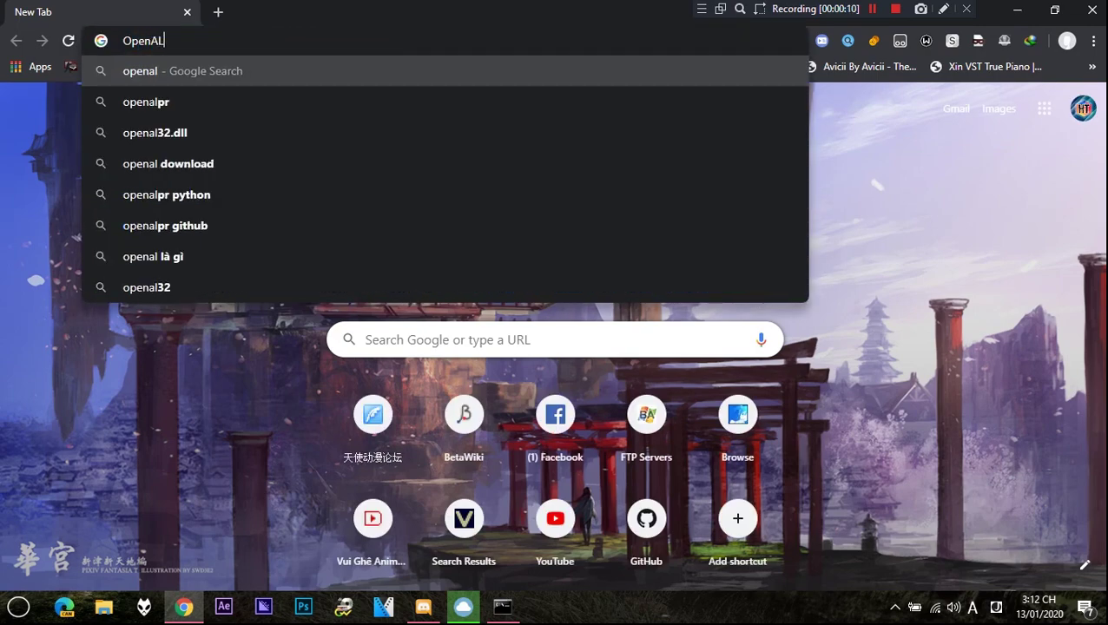
key("Return")
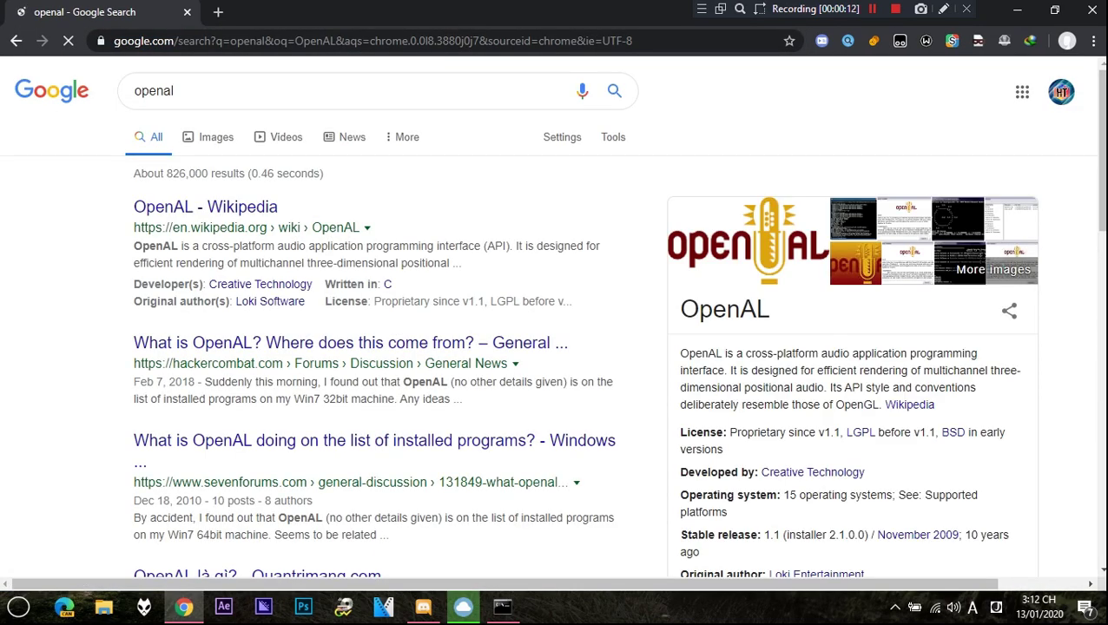
scroll(548, 316, "down", 3)
scroll(549, 316, "up", 3)
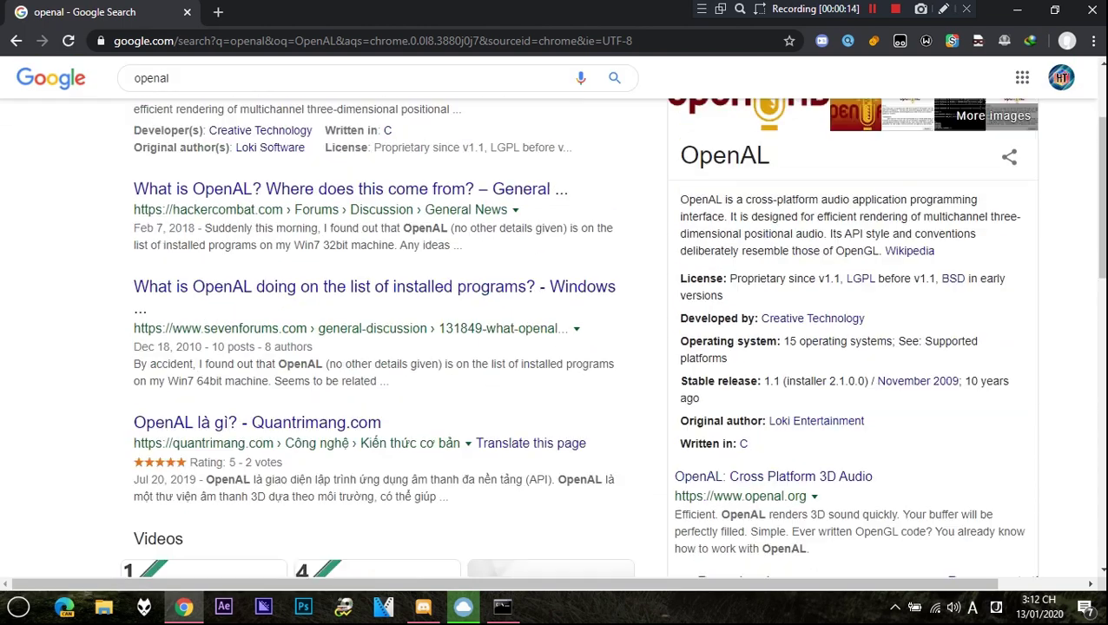
- Refine the Google search to openalsdk
left_click(175, 90)
type("sdk")
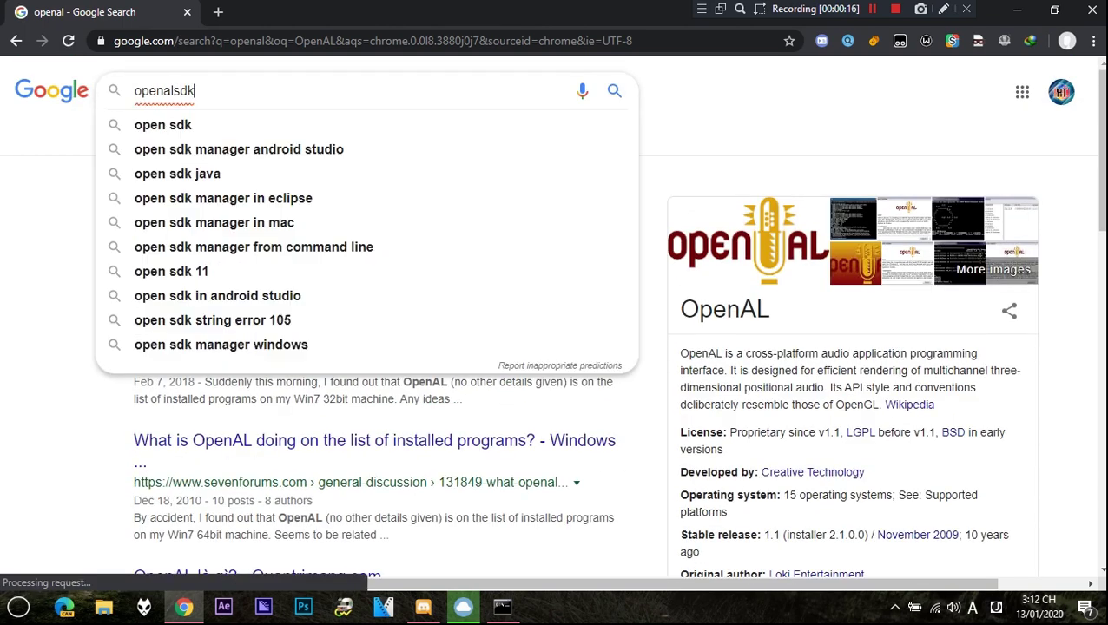
key("Return")
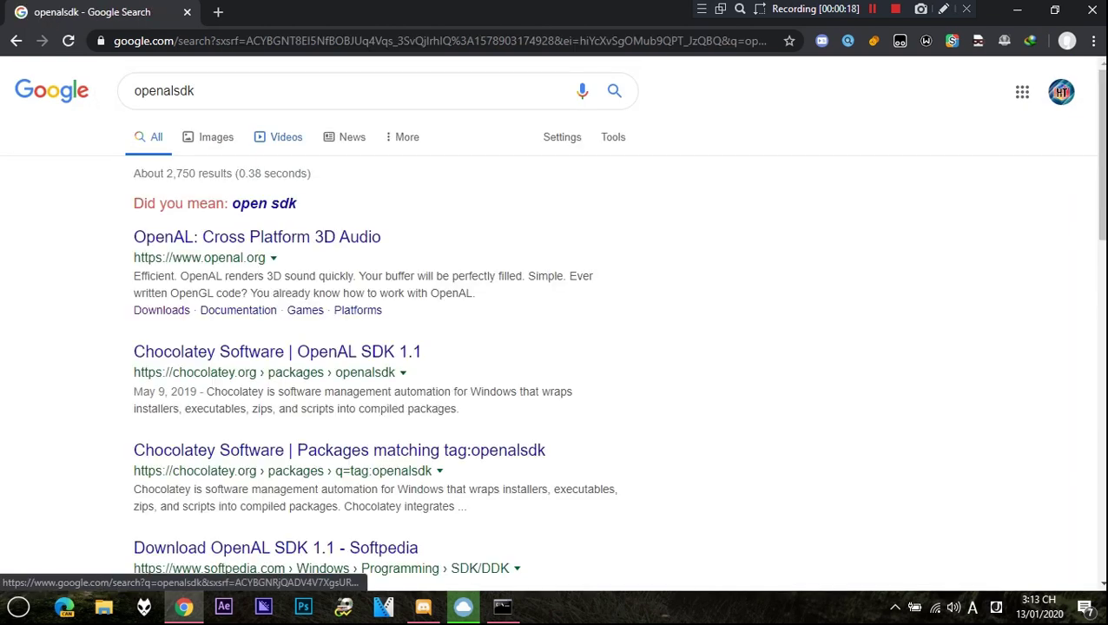
- Open the openal.org downloads page and request OpenAL11CoreSDK.zip, adding it as a duplicate download with a numbered file name
left_click(257, 237)
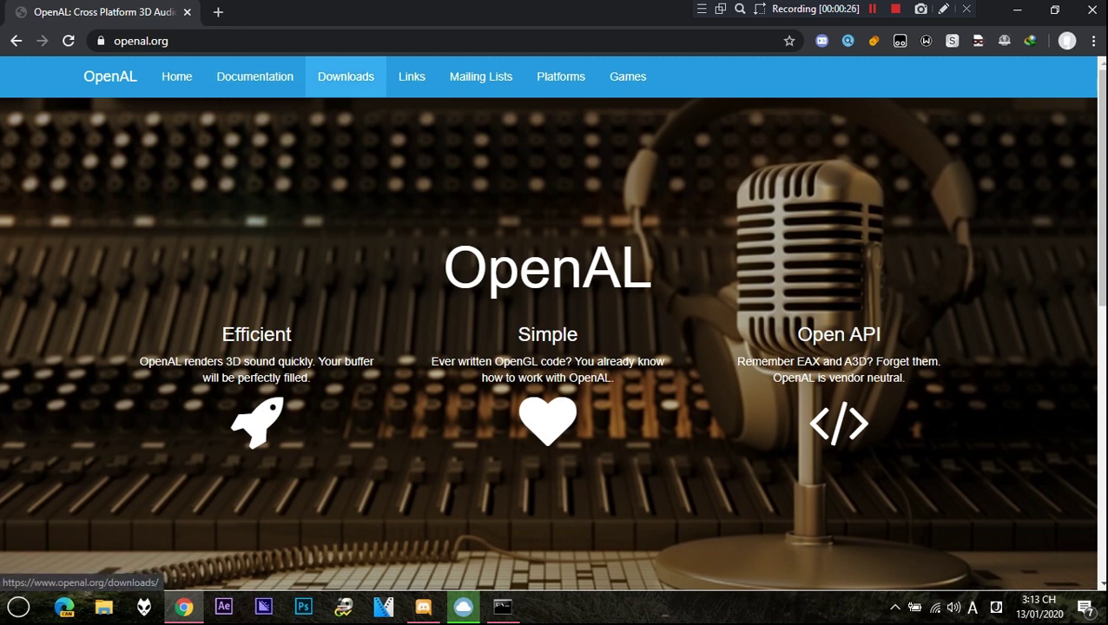
left_click(346, 76)
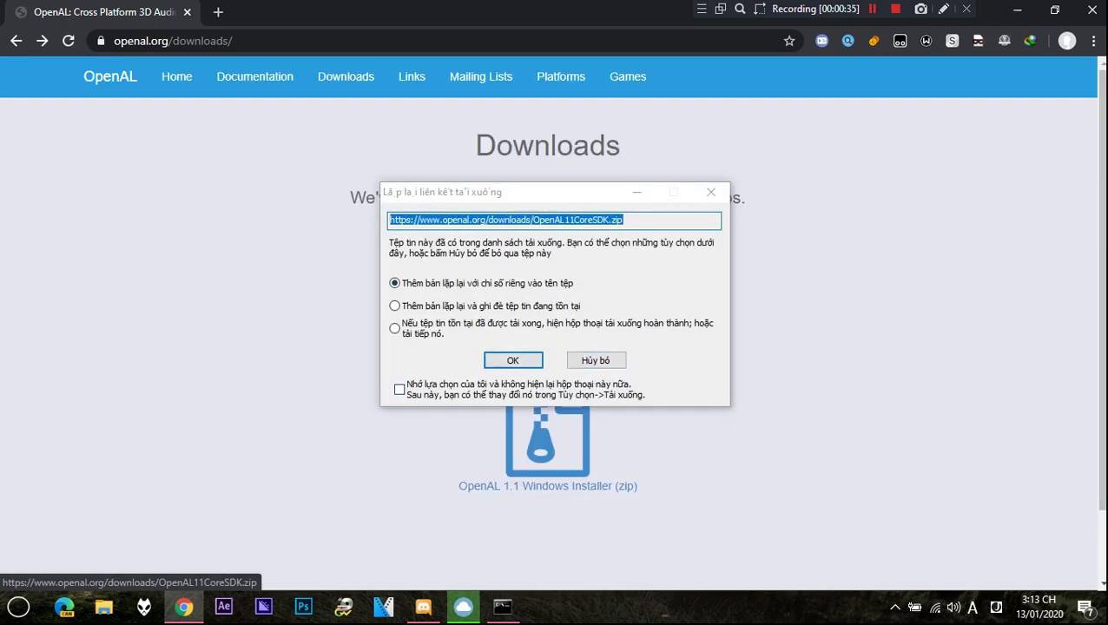
key("Return")
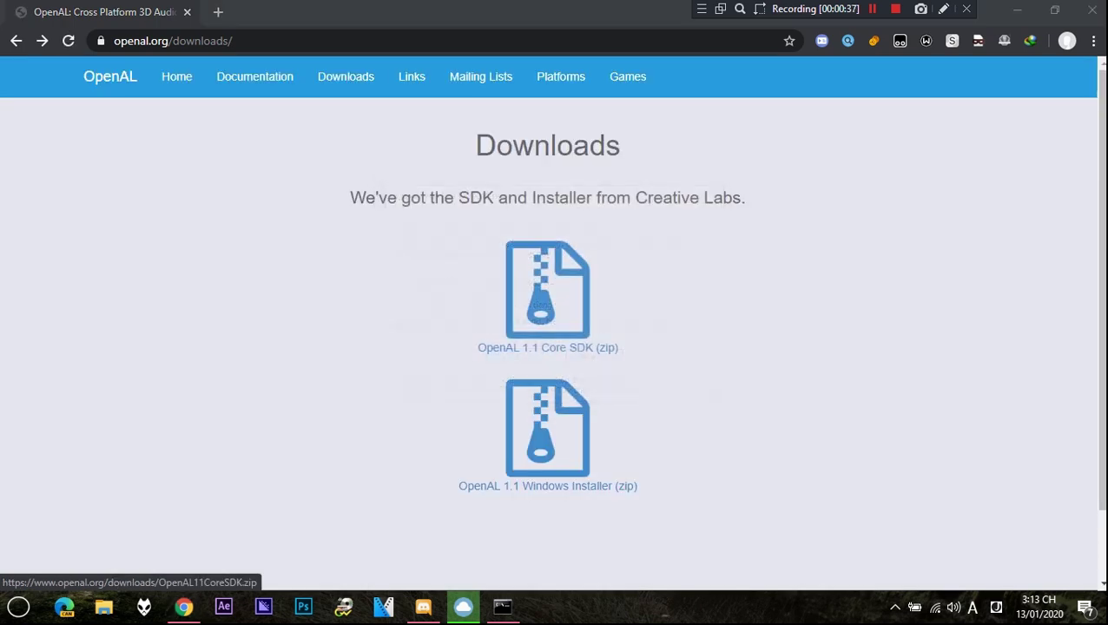